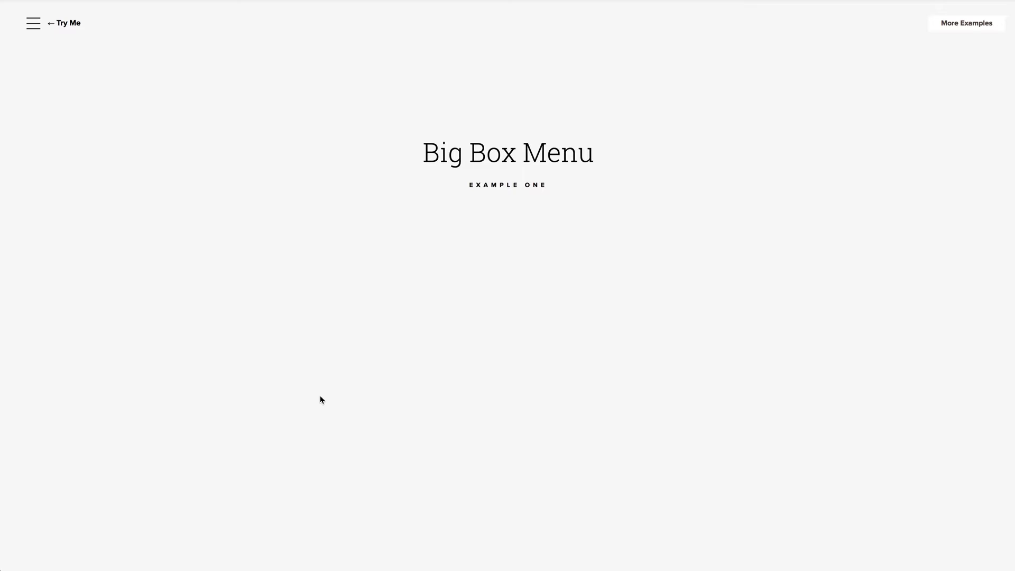
# Open, close and reopen the full-screen menu on the Big Box Menu example page to examine how it works
pyautogui.click(34, 25)
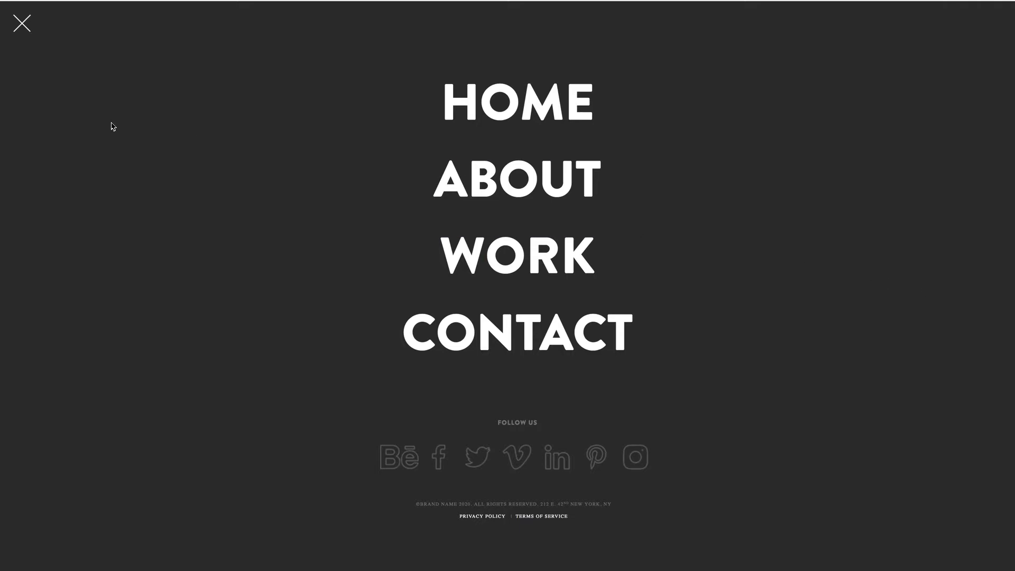
pyautogui.click(20, 26)
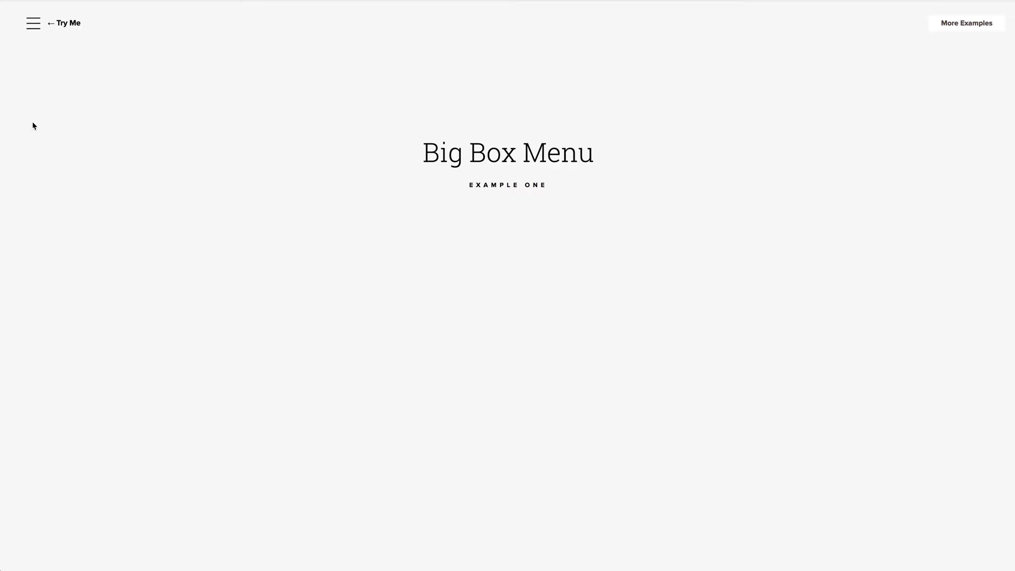
pyautogui.click(33, 26)
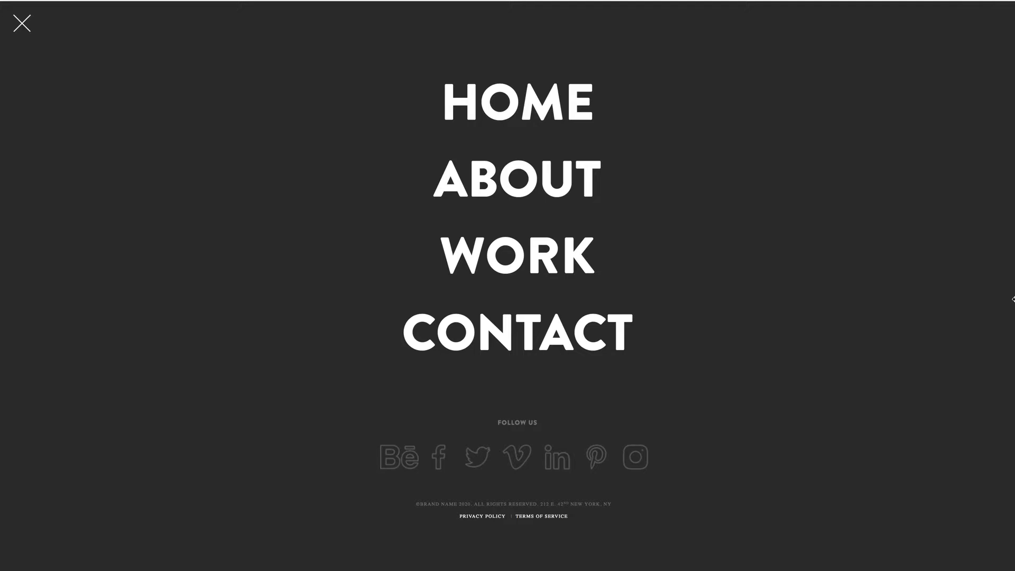
pyautogui.moveTo(1014, 299)
pyautogui.mouseDown()
pyautogui.moveTo(636, 305)
pyautogui.moveTo(1014, 305)
pyautogui.mouseUp()
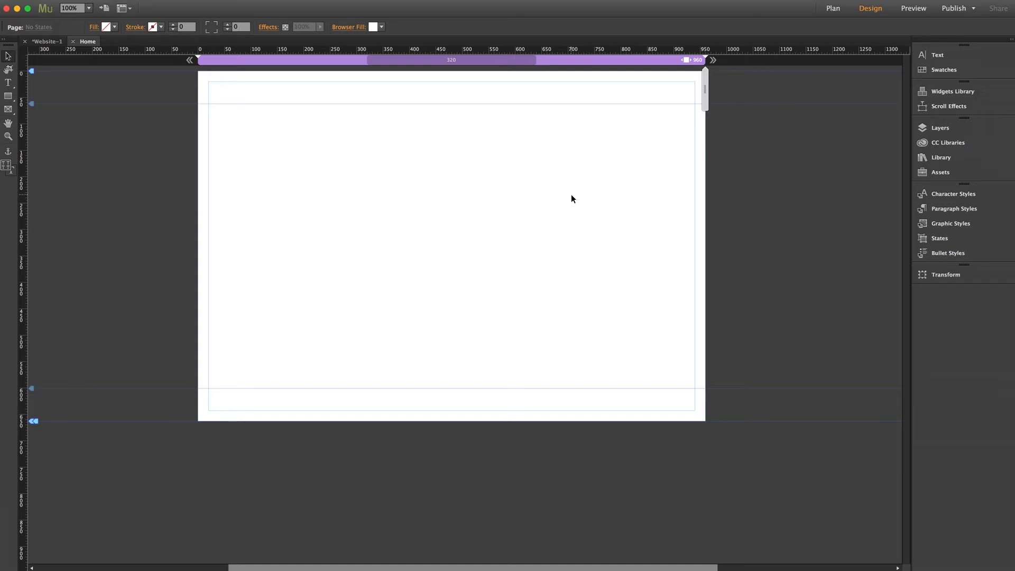
# Place the Big Box Menu – Center item from the MT – Nav – Big Box Menu (1.0) library on the Home page
pyautogui.click(941, 158)
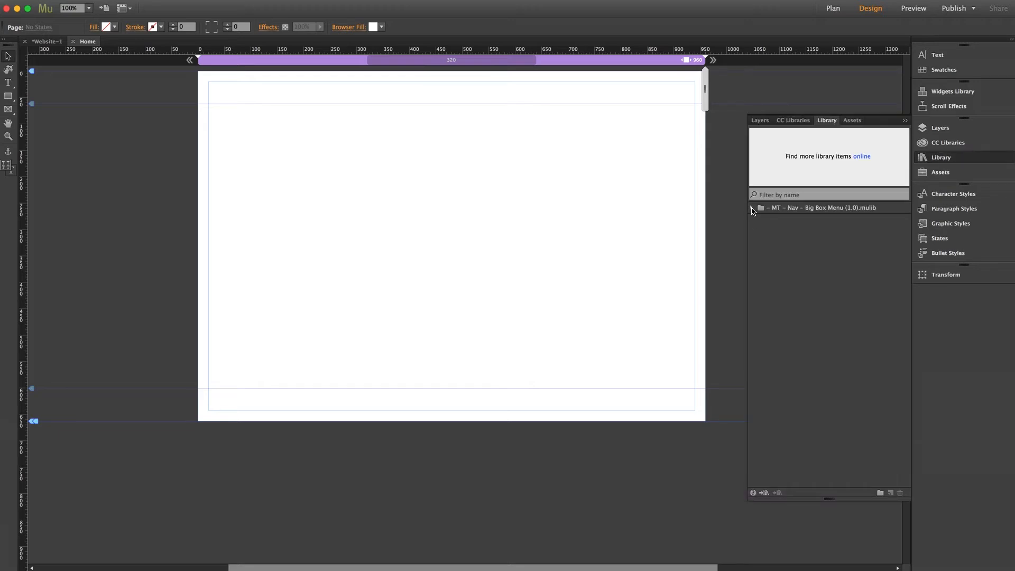
pyautogui.click(753, 209)
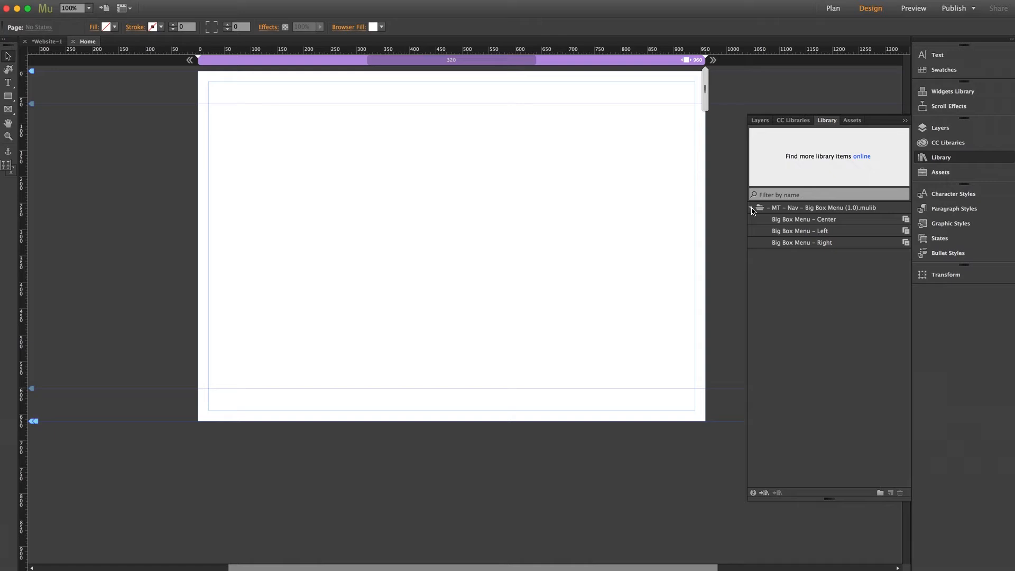
pyautogui.click(752, 208)
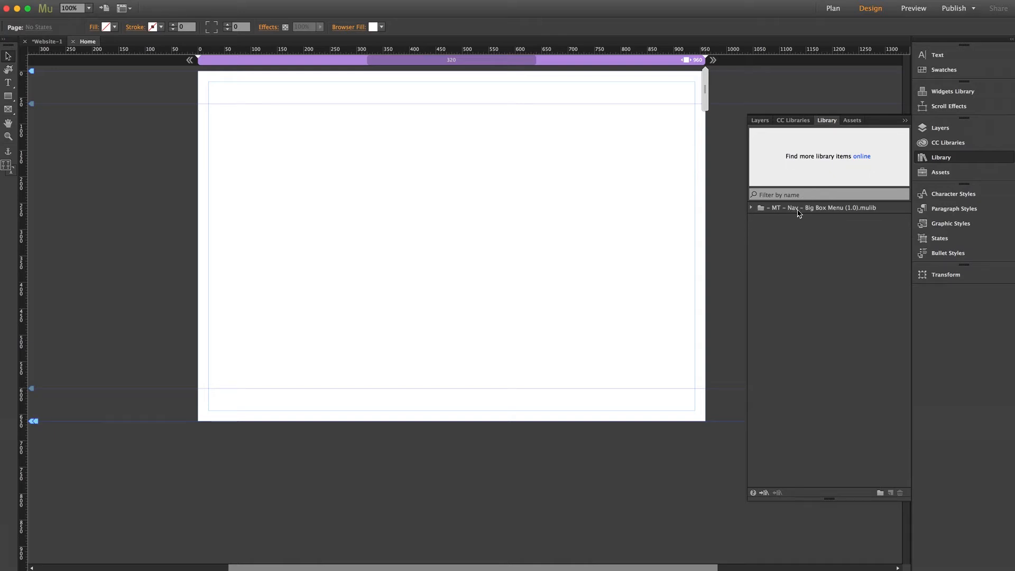
pyautogui.click(752, 208)
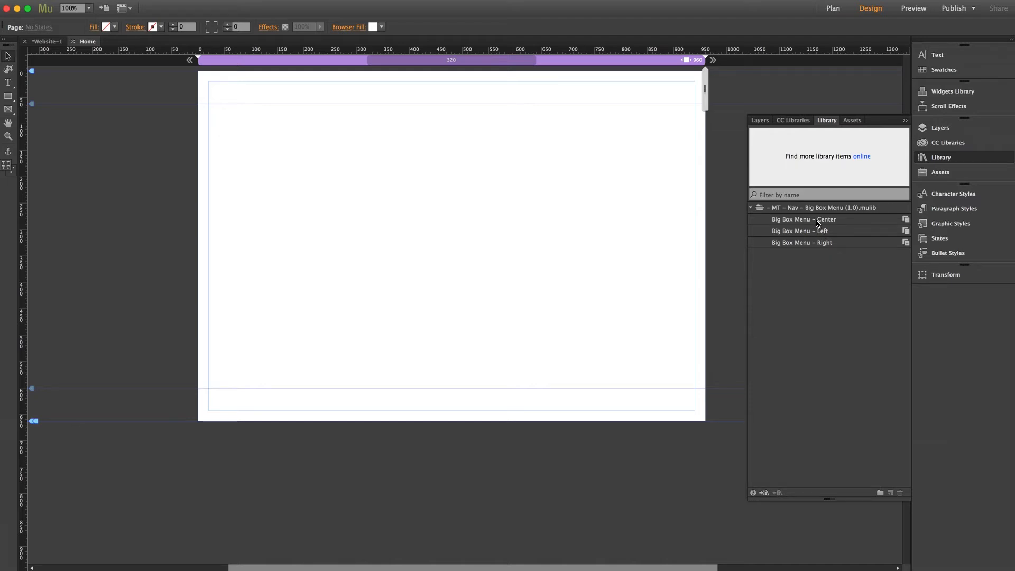
pyautogui.moveTo(817, 222); pyautogui.dragTo(236, 136)
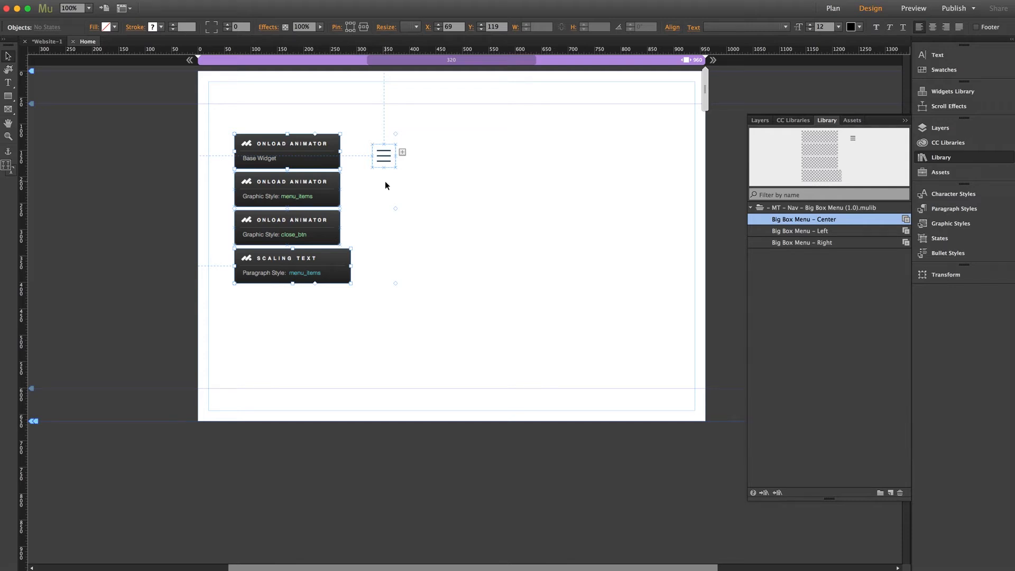
# Move the placed menu widgets so the hamburger icon sits inside the page's upper-left margin corner and the labels lie off the page
pyautogui.moveTo(385, 159); pyautogui.dragTo(222, 98)
pyautogui.click(164, 269)
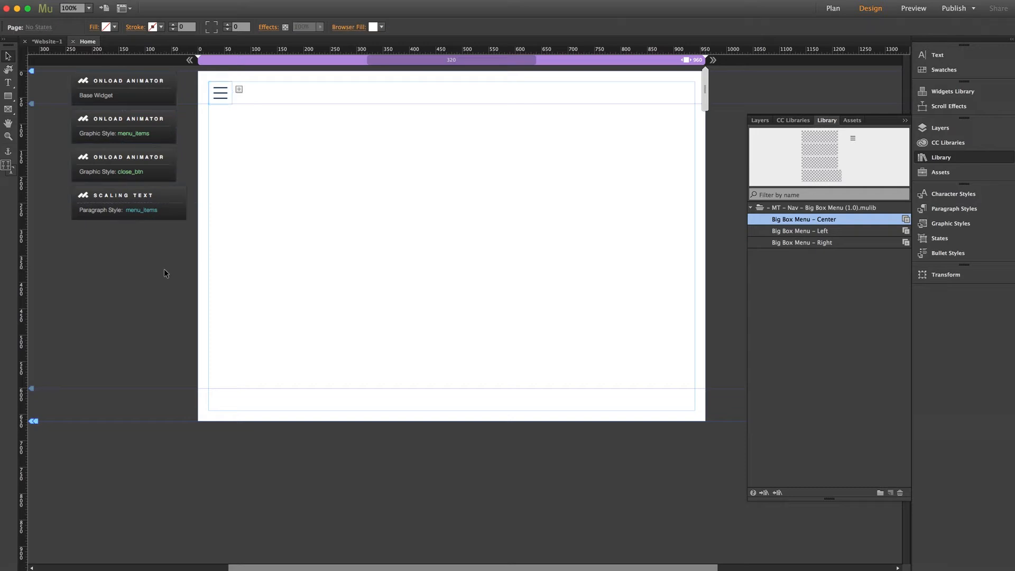
pyautogui.click(964, 157)
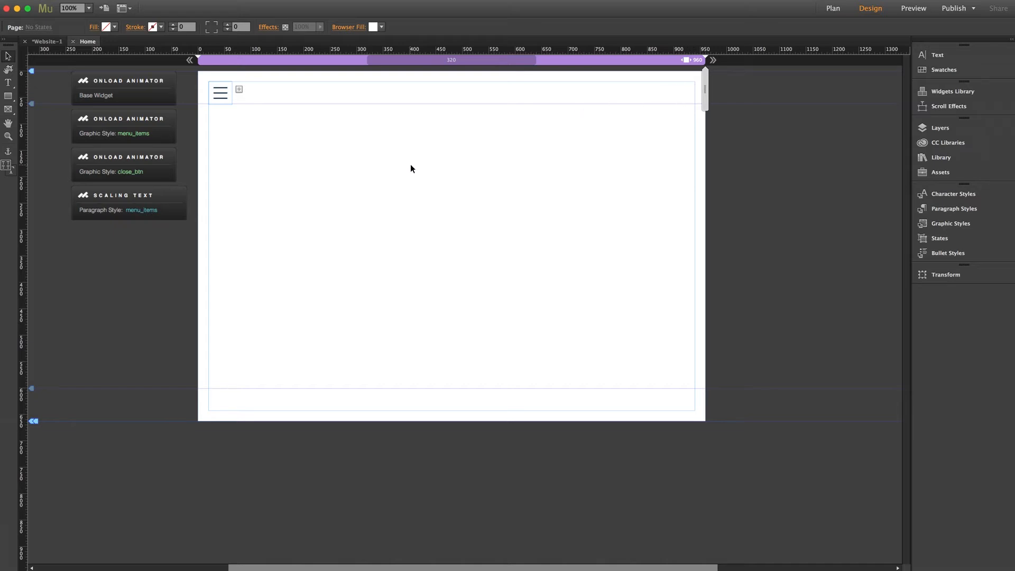
# Move the menu composition to the page's upper-right margin corner and back to the upper-left corner at X 20, Y 20
pyautogui.click(220, 96)
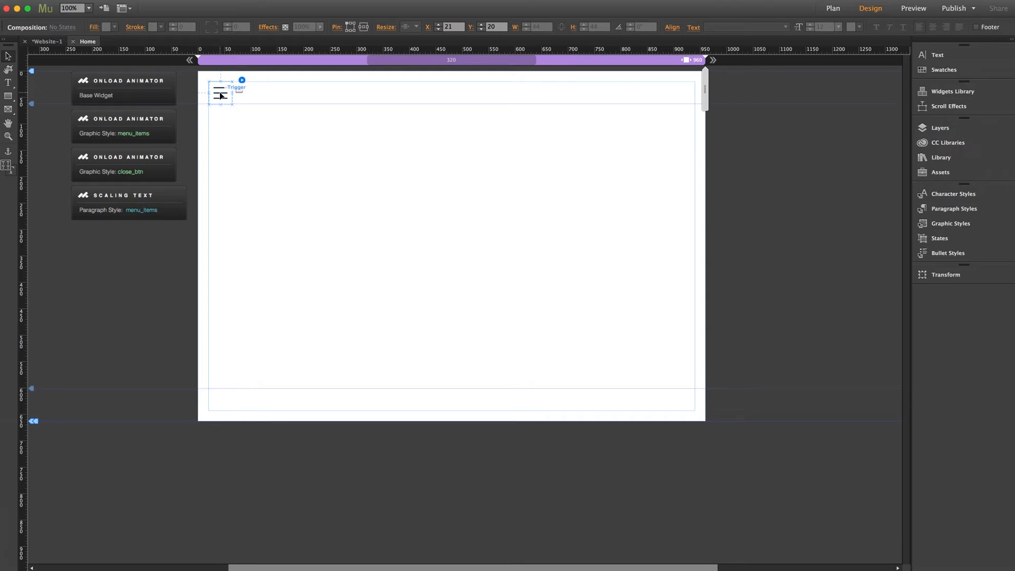
pyautogui.moveTo(220, 96); pyautogui.dragTo(686, 95)
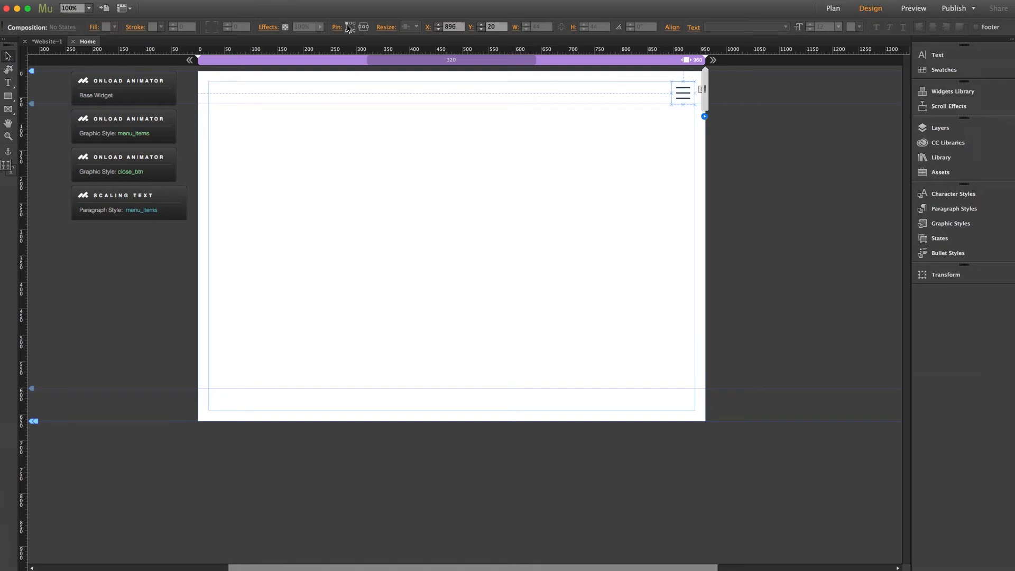
pyautogui.moveTo(681, 94); pyautogui.dragTo(219, 92)
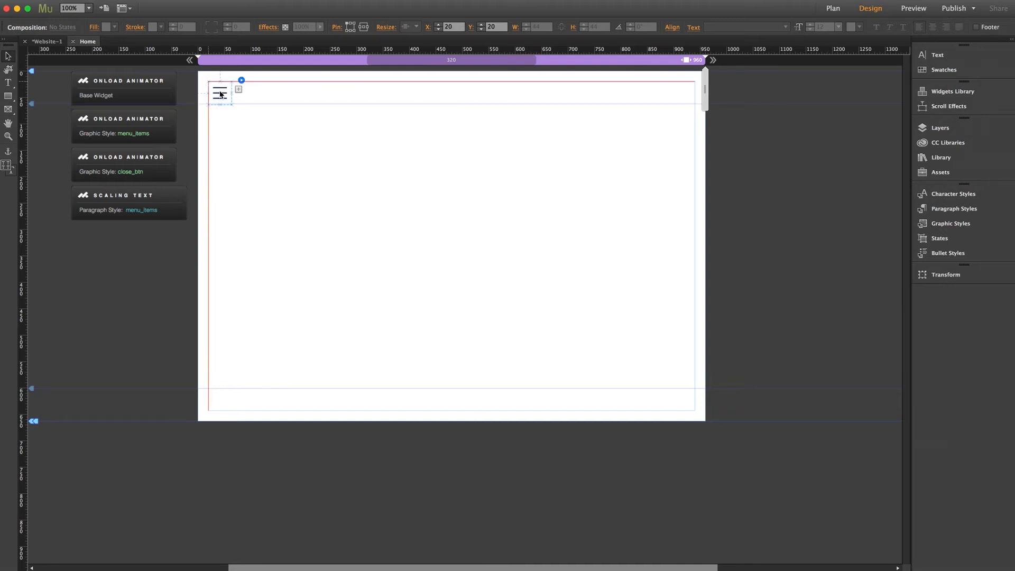
pyautogui.click(325, 111)
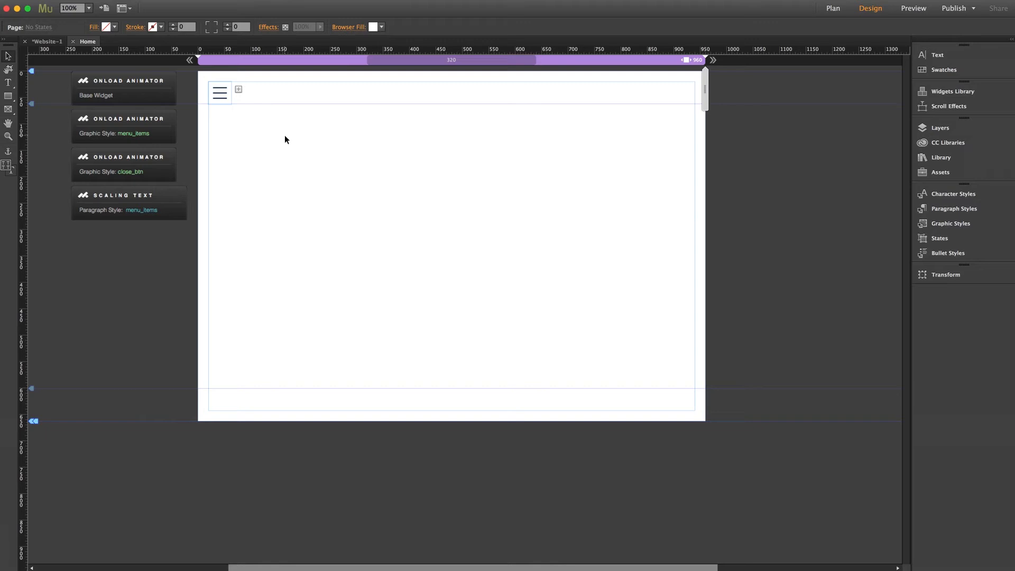
# Preview the Home page in the browser and open its full-screen menu to examine it
pyautogui.press('super+shift+e')
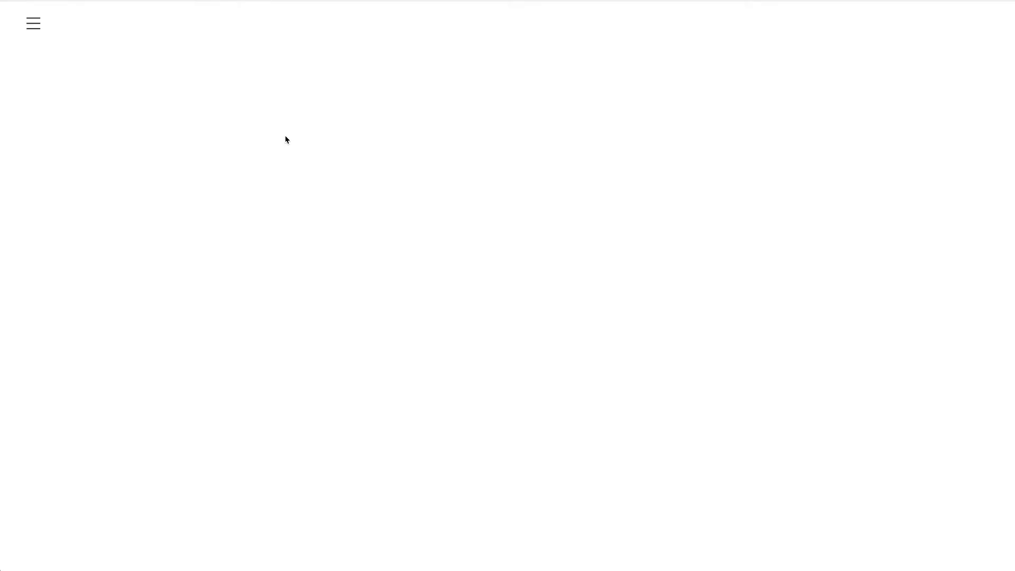
pyautogui.click(38, 26)
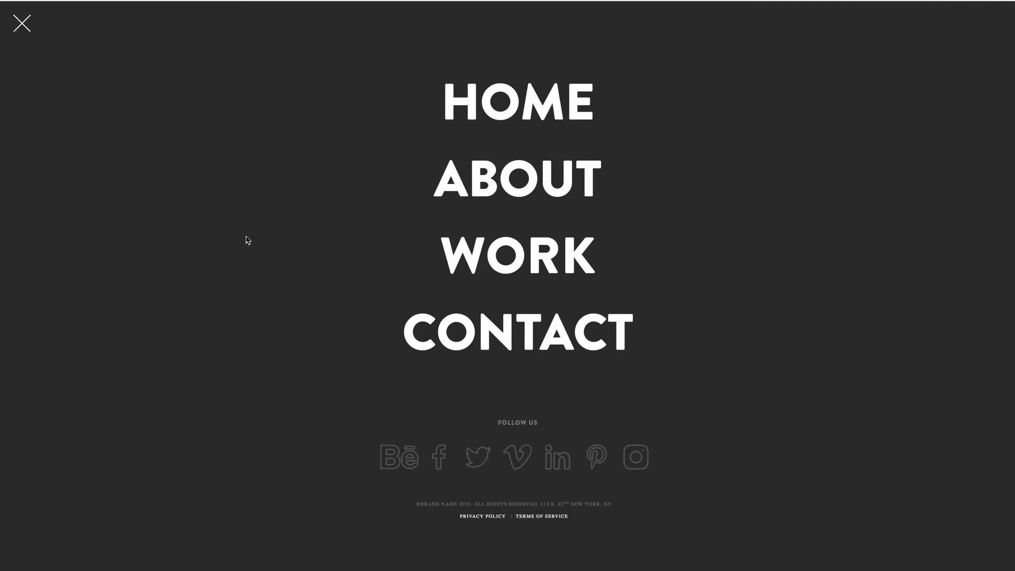
pyautogui.moveTo(1014, 182)
pyautogui.mouseDown()
pyautogui.moveTo(664, 172)
pyautogui.moveTo(1012, 176)
pyautogui.mouseUp()
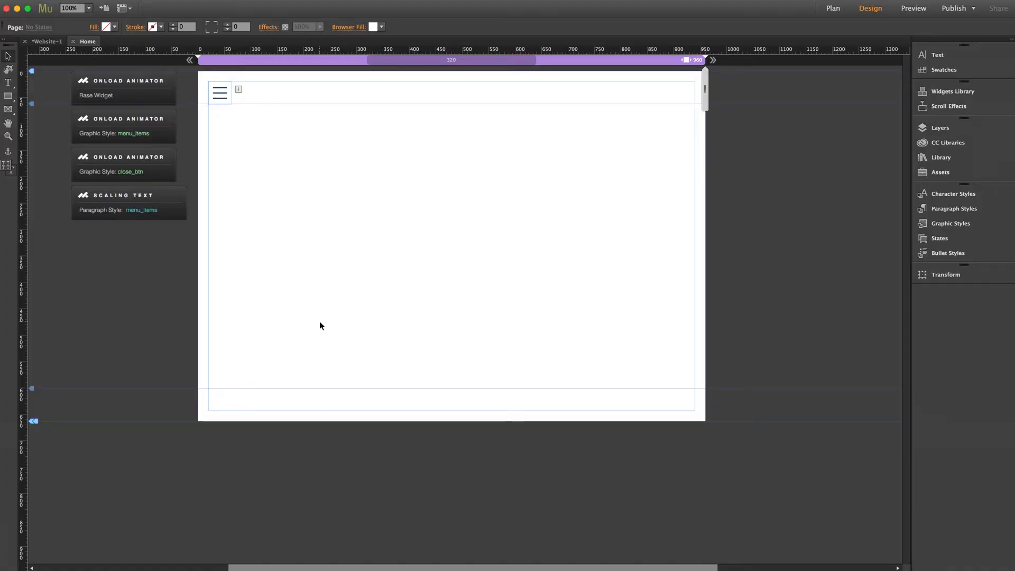
# Inspect the nested levels of the menu composition, from its trigger down to the hamburger icon group
pyautogui.click(220, 93)
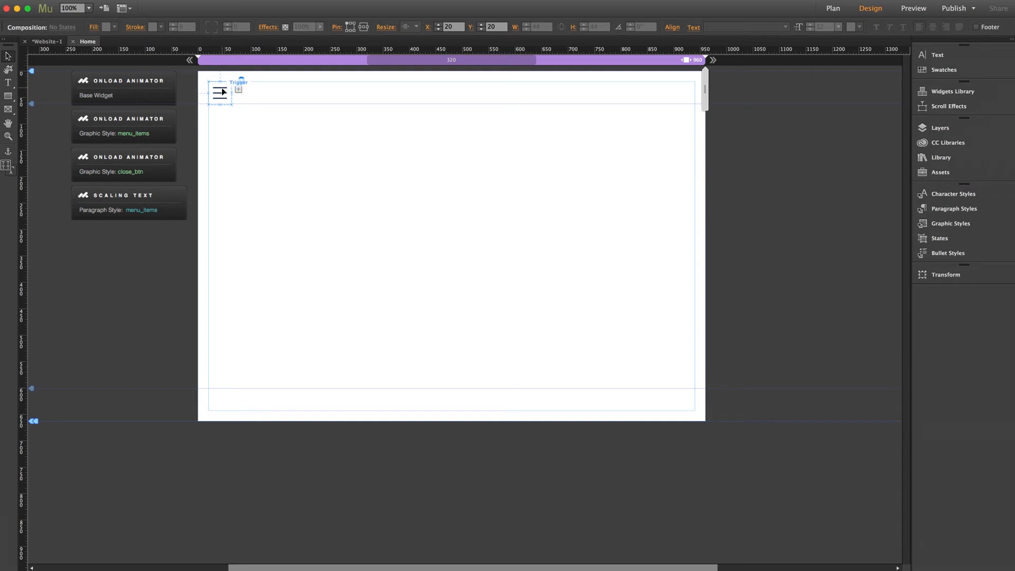
pyautogui.click(221, 89)
pyautogui.click(220, 90)
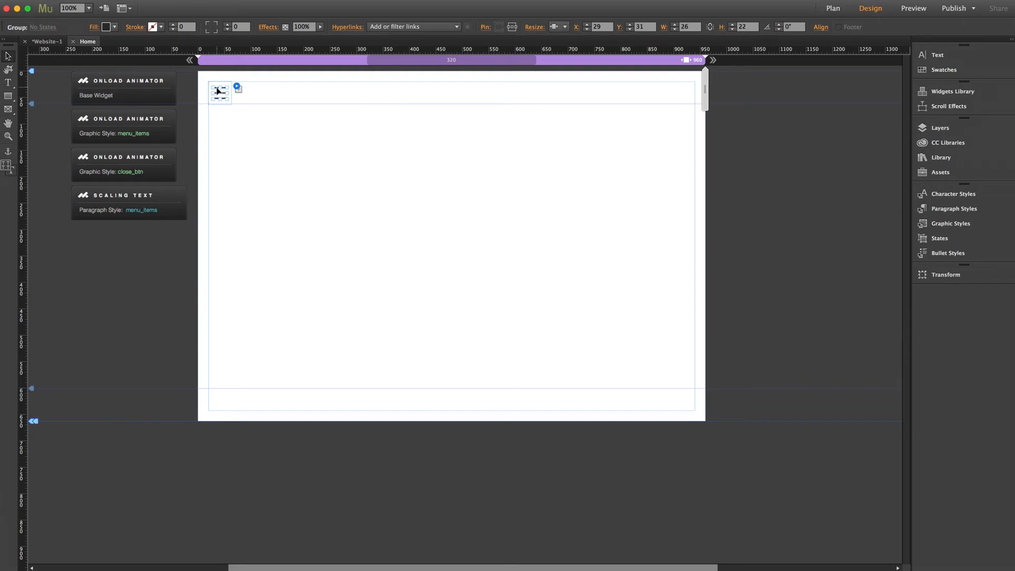
pyautogui.press('Escape')
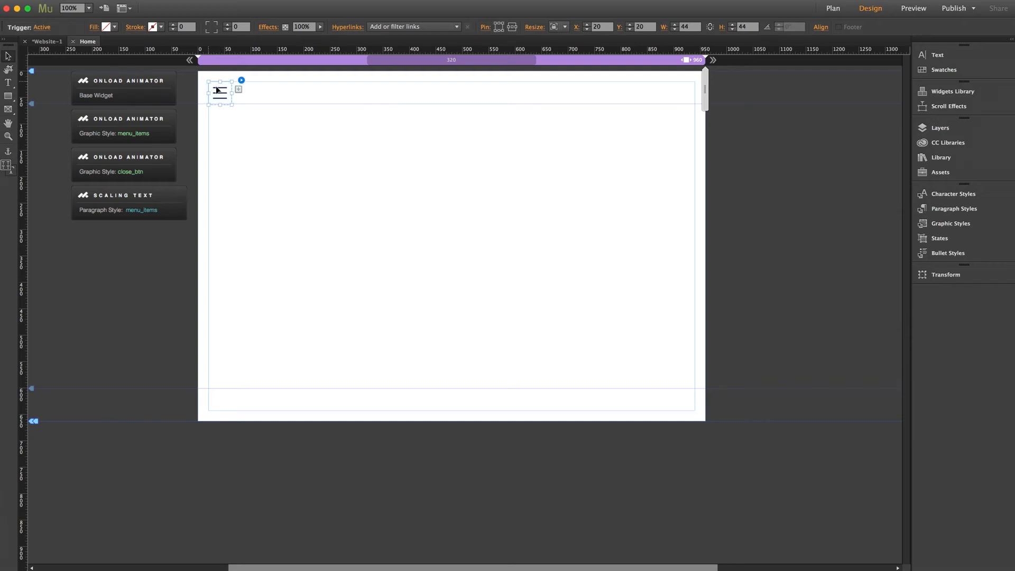
pyautogui.click(216, 91)
pyautogui.click(216, 91)
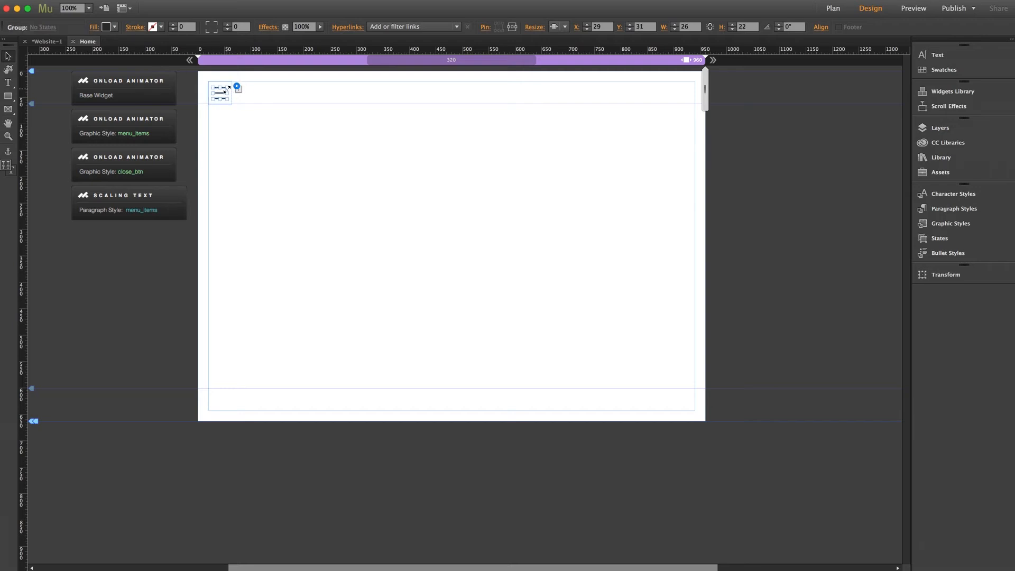
pyautogui.click(249, 125)
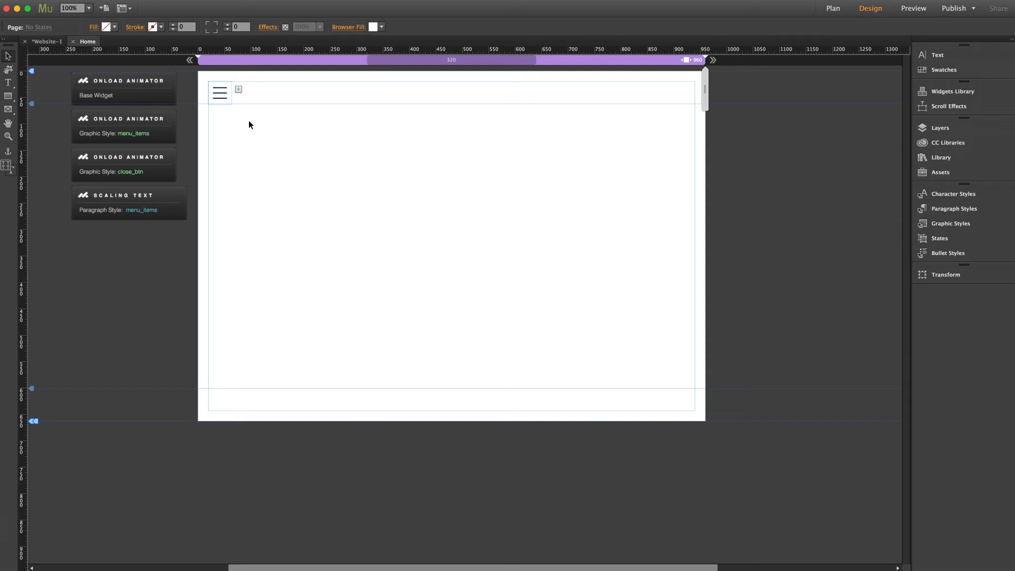
# Turn on Show widget parts while editing in the menu composition's options
pyautogui.click(226, 96)
pyautogui.click(242, 80)
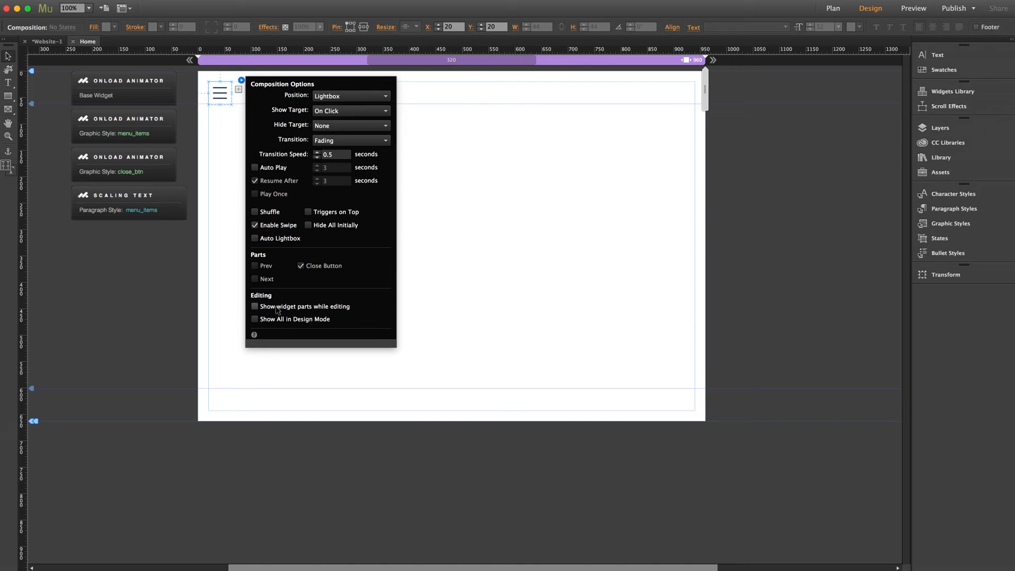
pyautogui.click(254, 307)
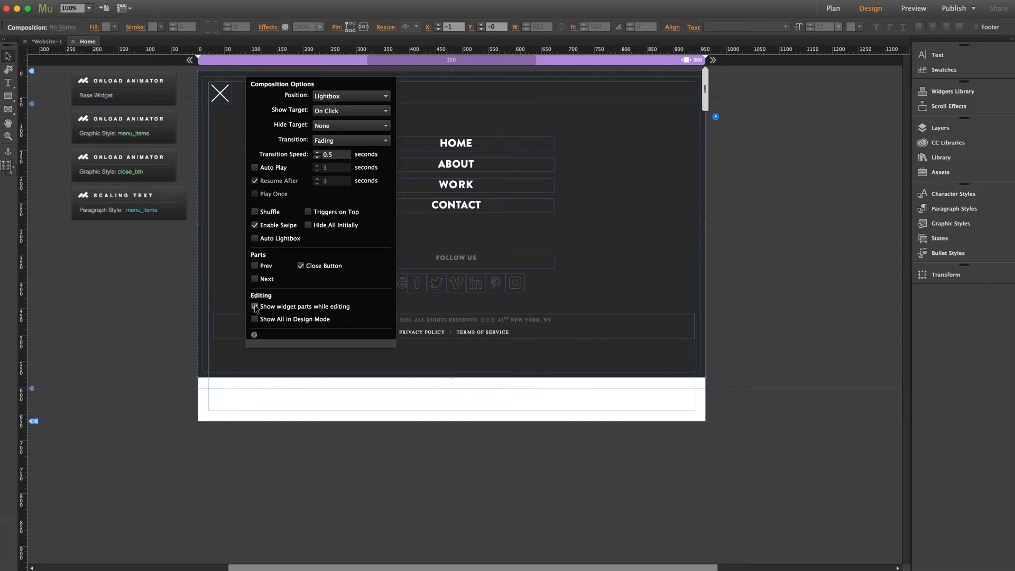
pyautogui.click(147, 303)
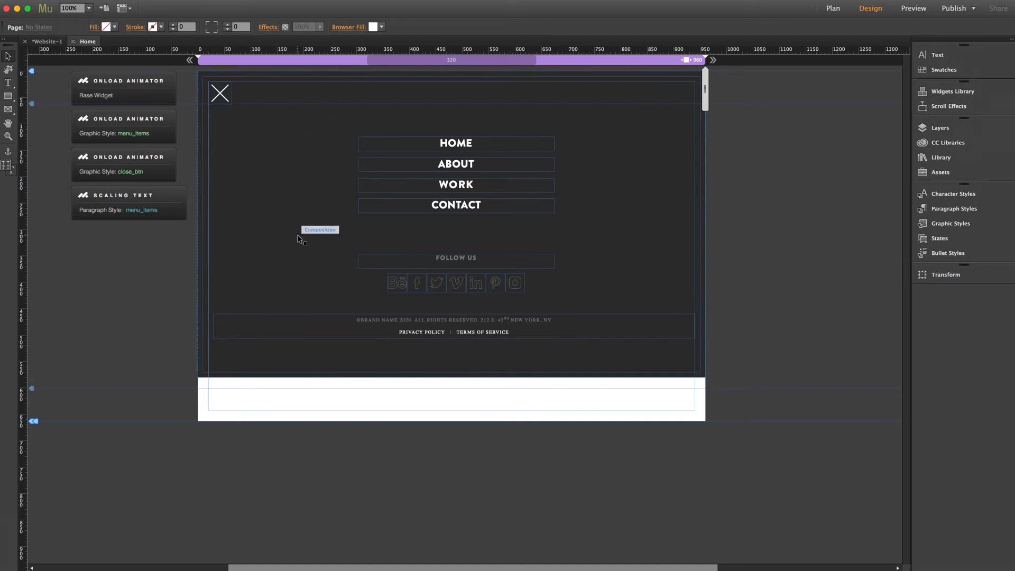
pyautogui.click(430, 142)
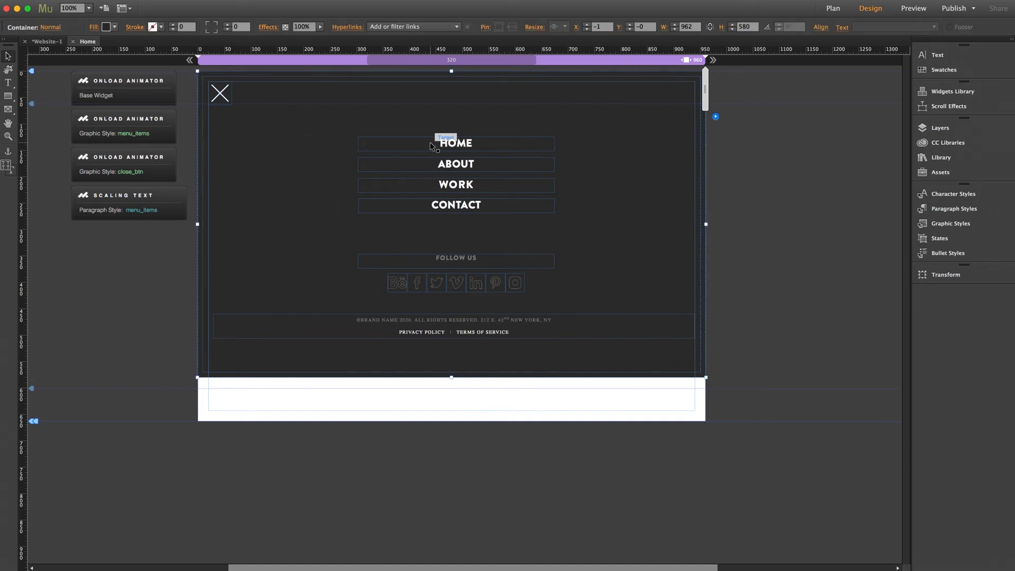
pyautogui.click(433, 142)
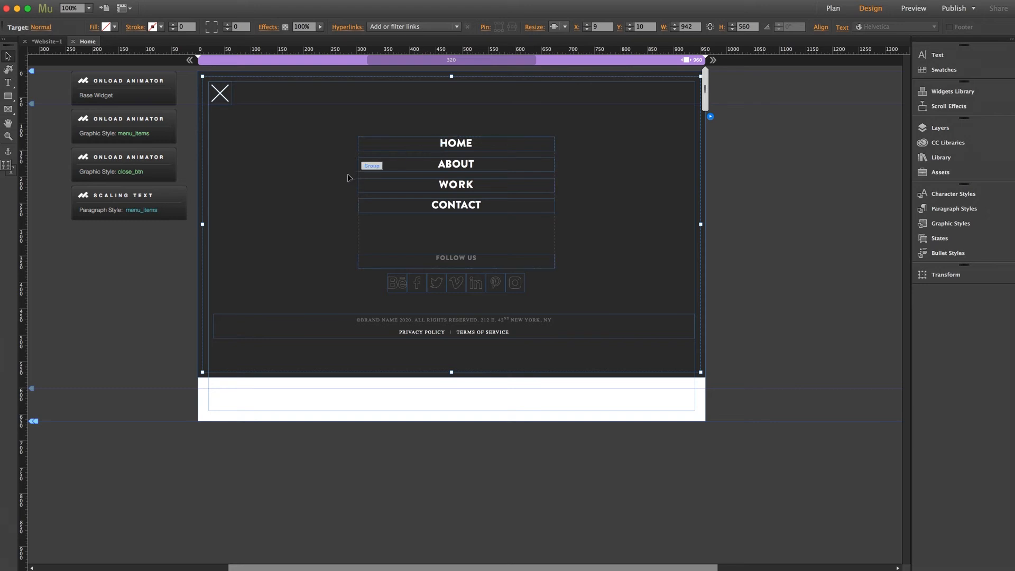
pyautogui.click(745, 204)
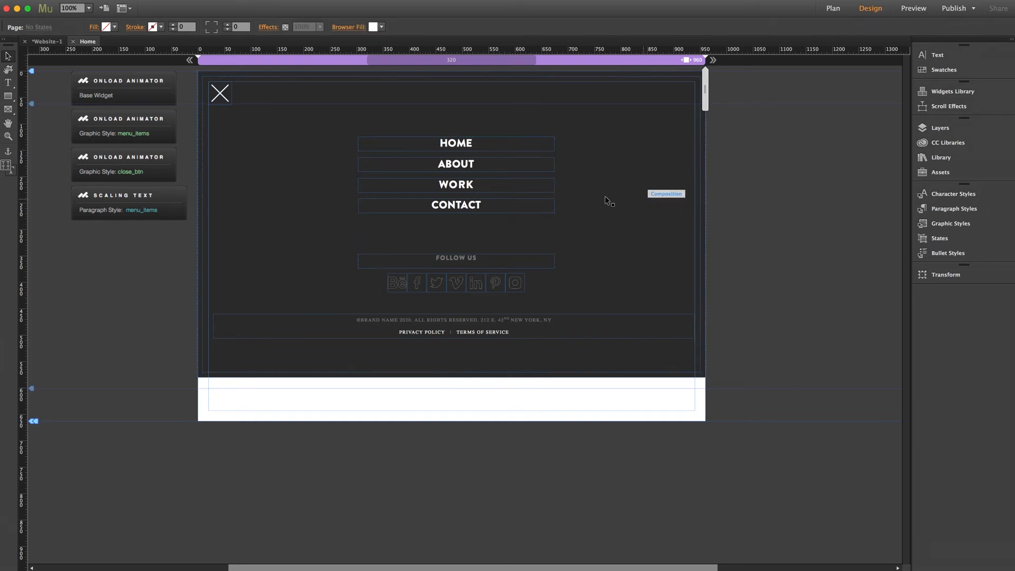
# Replace the ABOUT menu item's text with WIDGETS
pyautogui.click(485, 182)
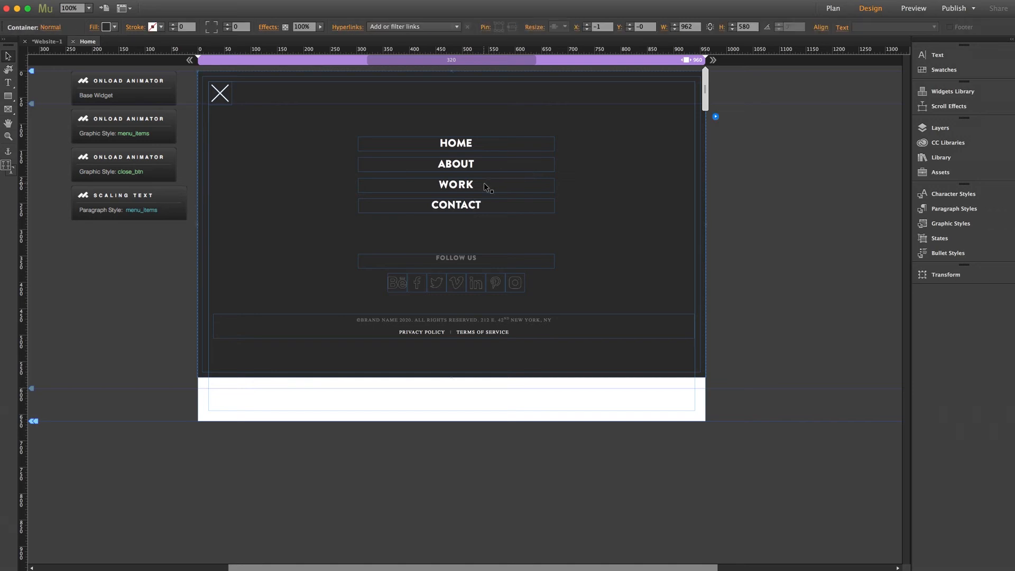
pyautogui.click(481, 147)
pyautogui.click(458, 167)
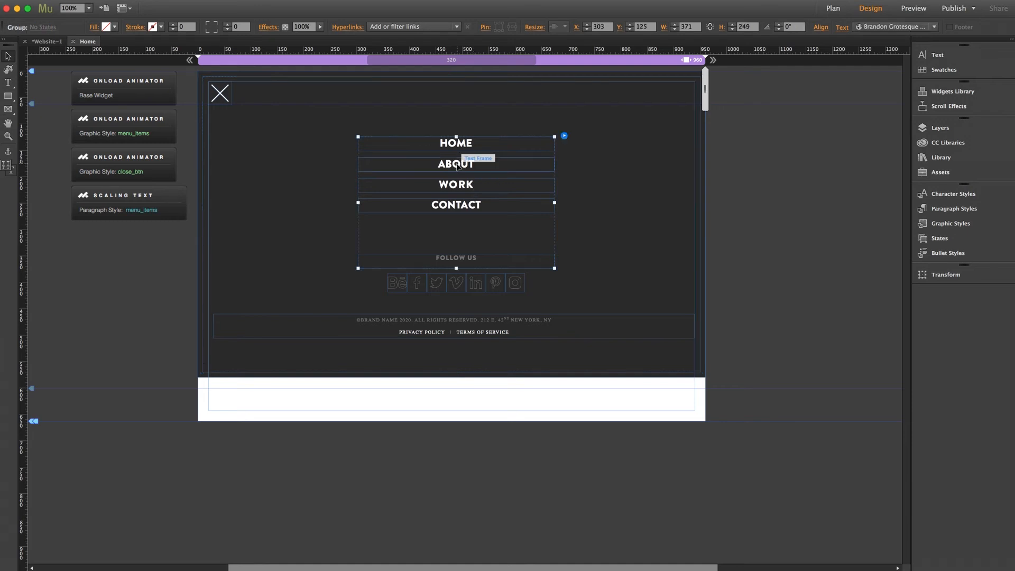
pyautogui.doubleClick(456, 164)
pyautogui.doubleClick(457, 164)
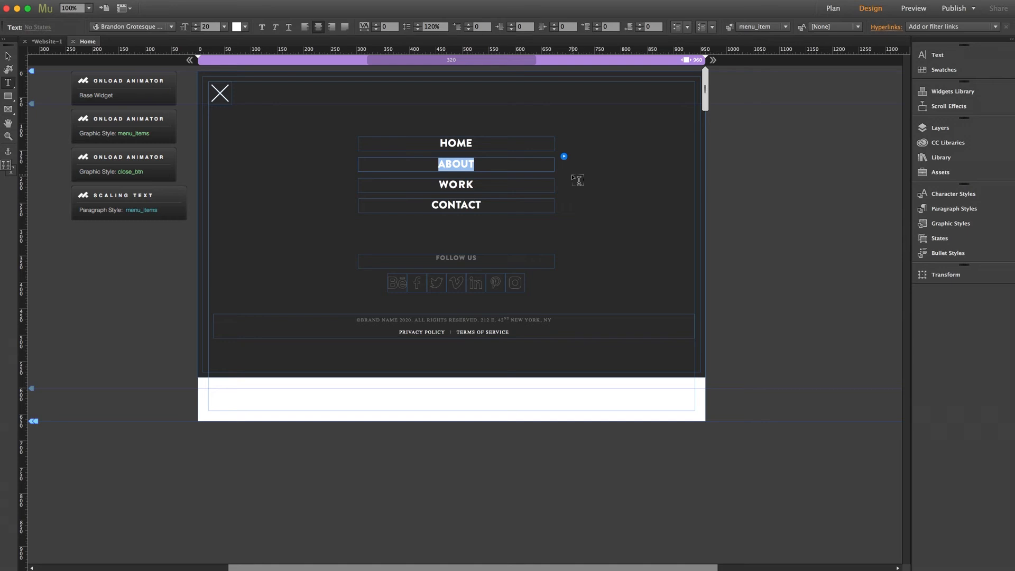
pyautogui.write('WIDGETS')
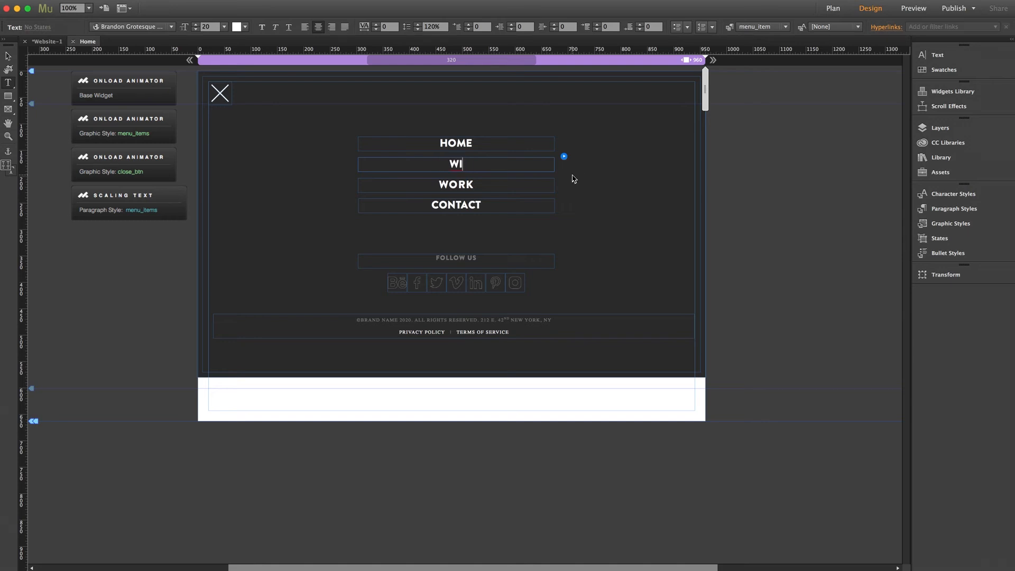
# Replace the WORK menu item's text with THEMES and leave text editing
pyautogui.doubleClick(454, 184)
pyautogui.write('THEMES')
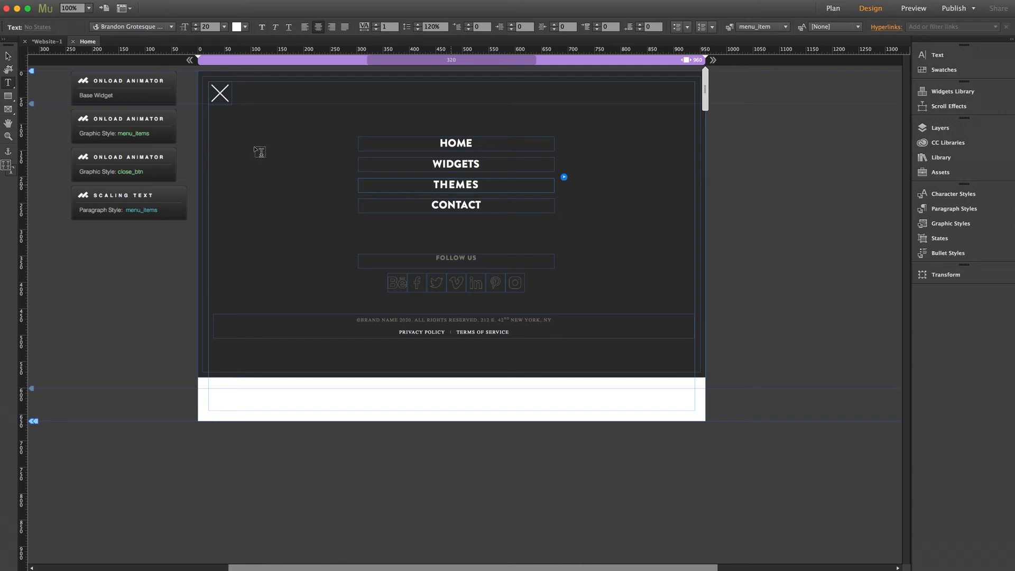
pyautogui.click(10, 57)
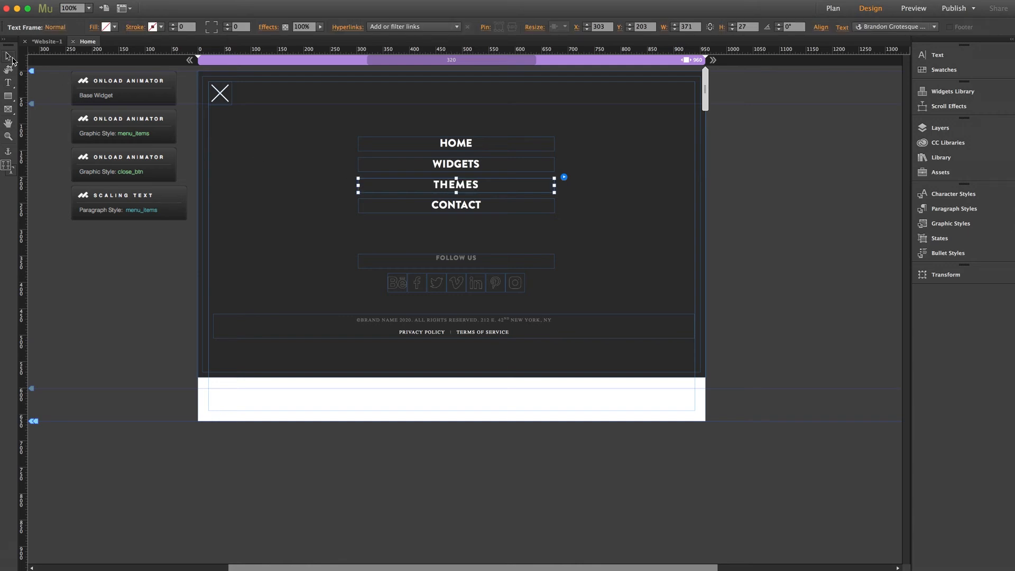
# Duplicate the CONTACT menu item and place the copy directly beneath it at Y 281
pyautogui.click(449, 164)
pyautogui.click(449, 186)
pyautogui.click(490, 204)
pyautogui.moveTo(480, 206); pyautogui.dragTo(479, 226)
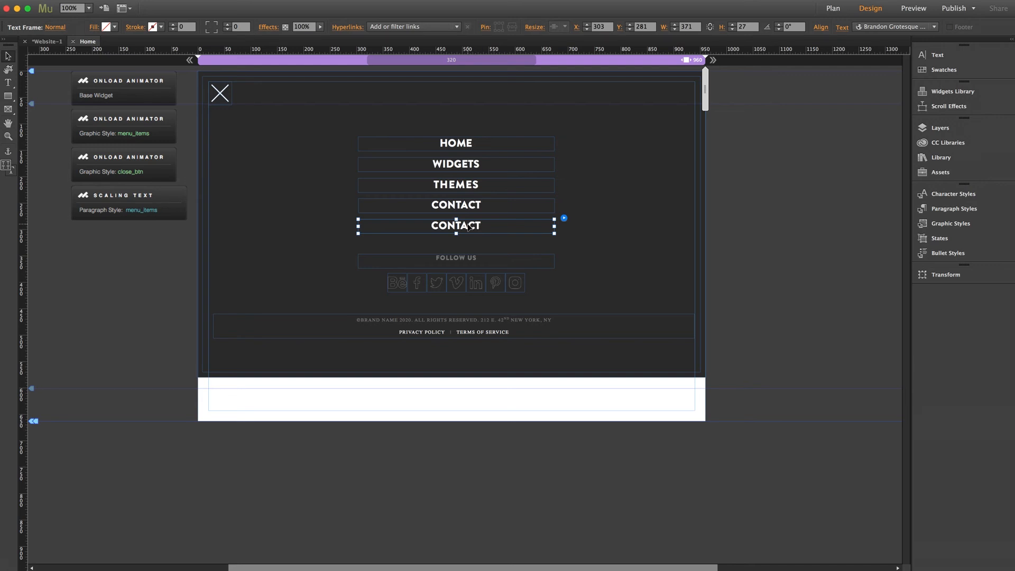
# Replace the duplicated CONTACT item's text with EXTRAS, leave text editing and deselect the frame
pyautogui.doubleClick(466, 224)
pyautogui.write('EXTRAS')
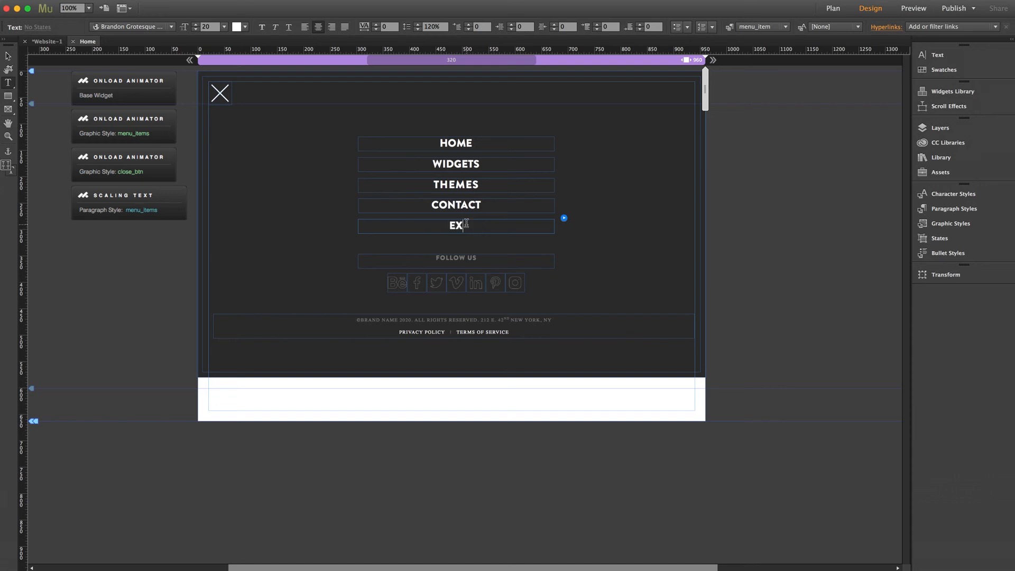
pyautogui.click(8, 56)
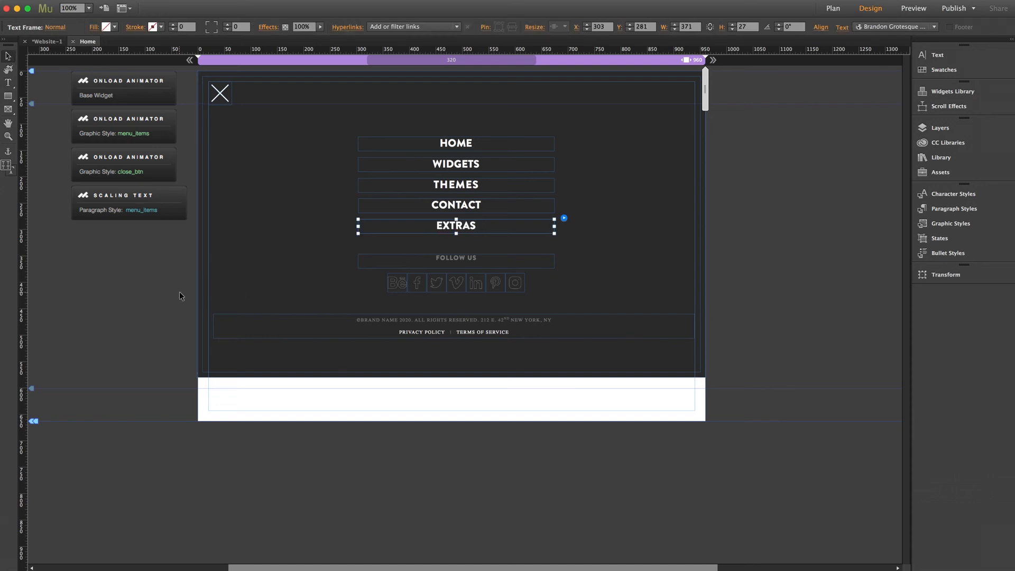
pyautogui.click(179, 292)
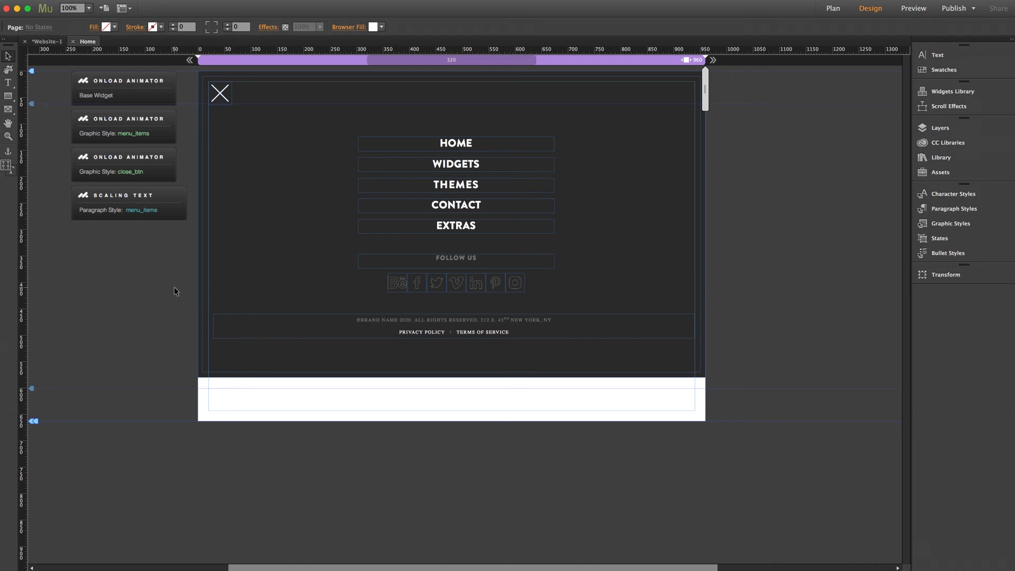
# Inspect the menu's target container and the nested levels of its close button, down to the X icon group
pyautogui.click(423, 227)
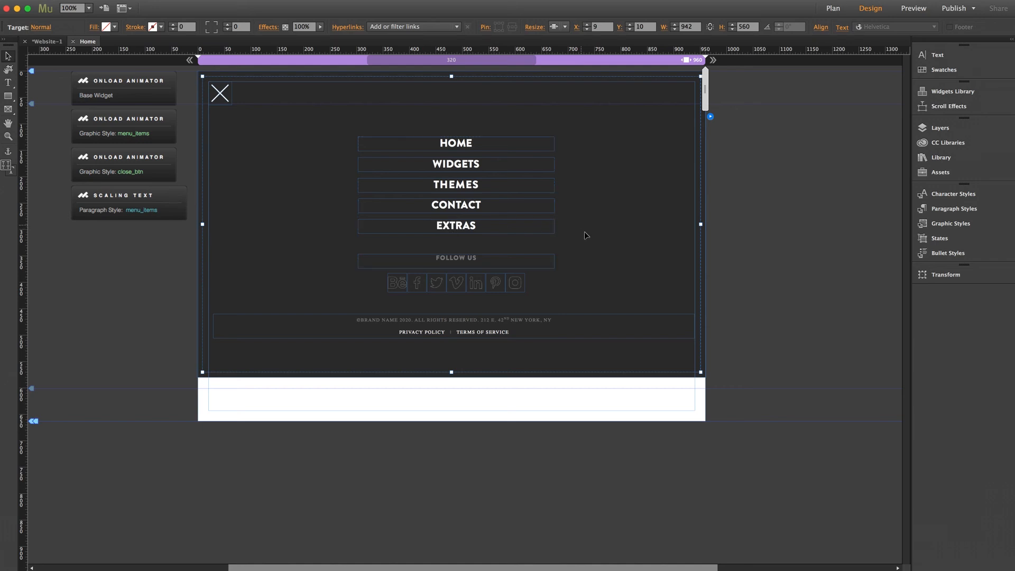
pyautogui.click(766, 225)
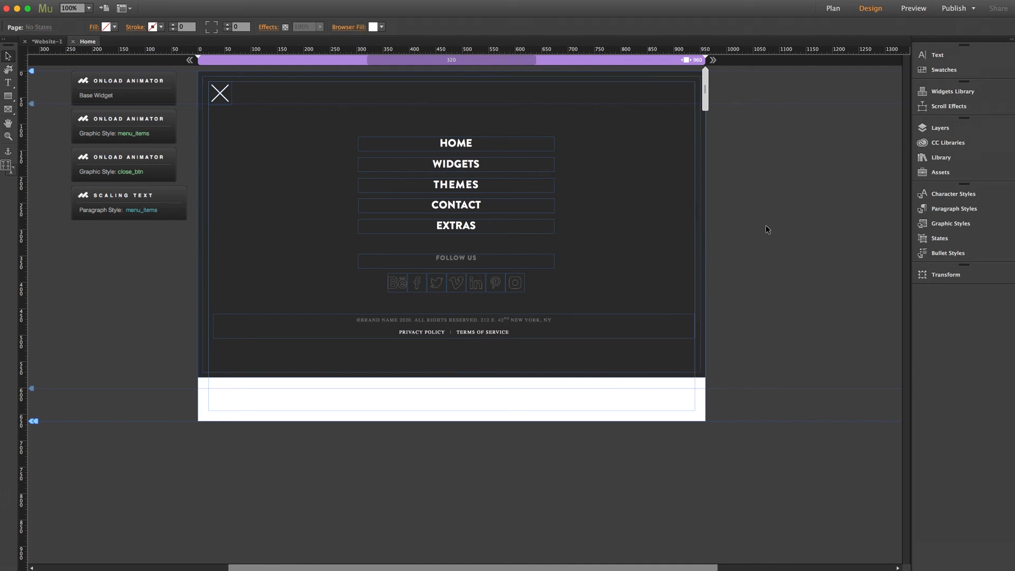
pyautogui.click(221, 102)
pyautogui.click(221, 100)
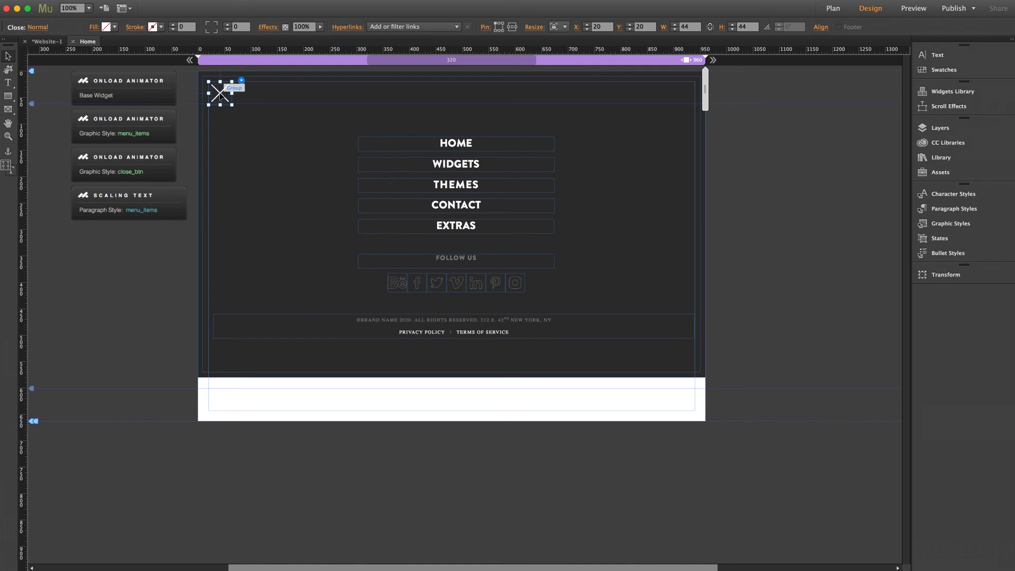
pyautogui.click(221, 96)
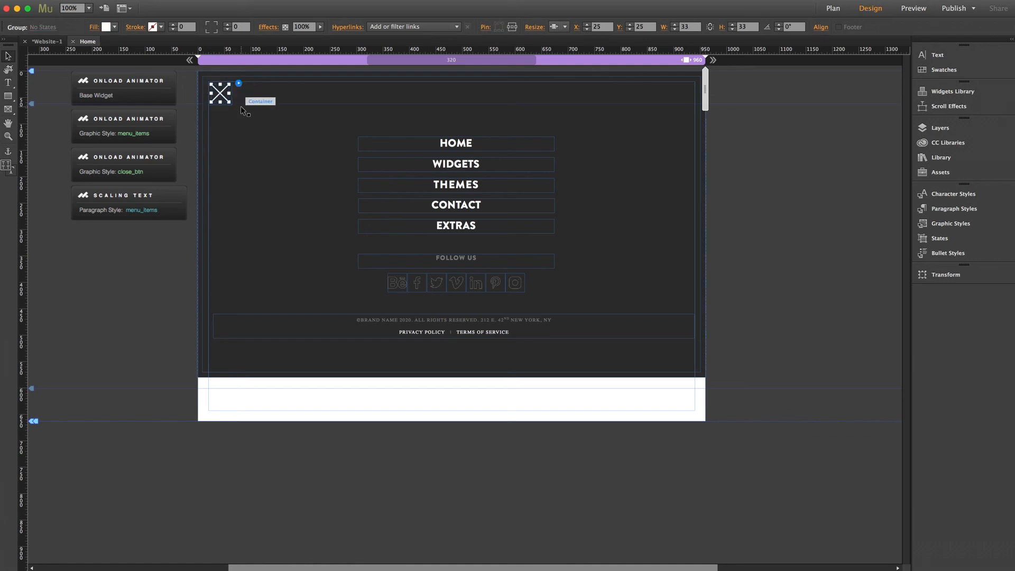
pyautogui.click(164, 265)
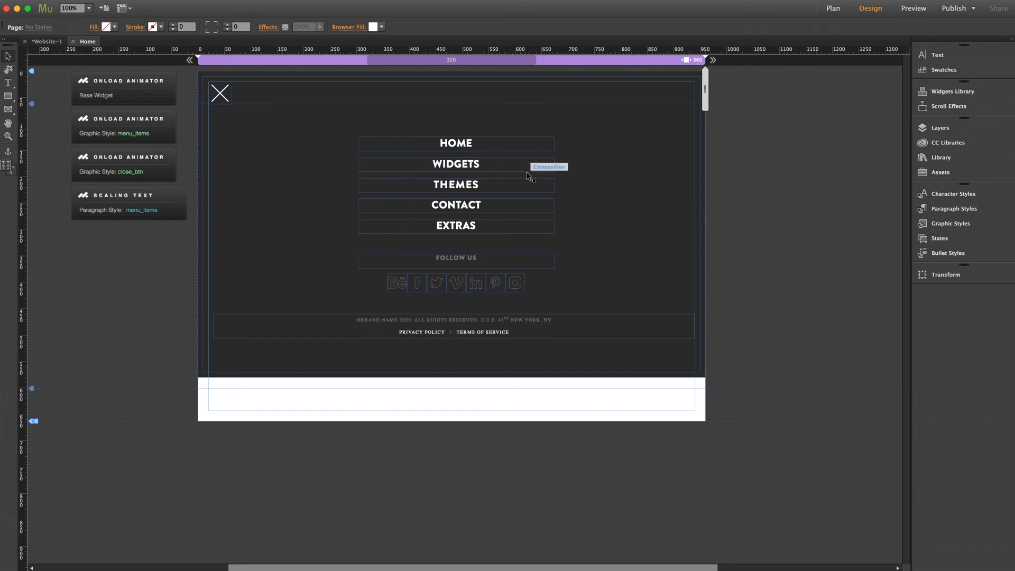
# Turn off Show widget parts while editing in the menu composition's options and deselect the composition
pyautogui.click(695, 135)
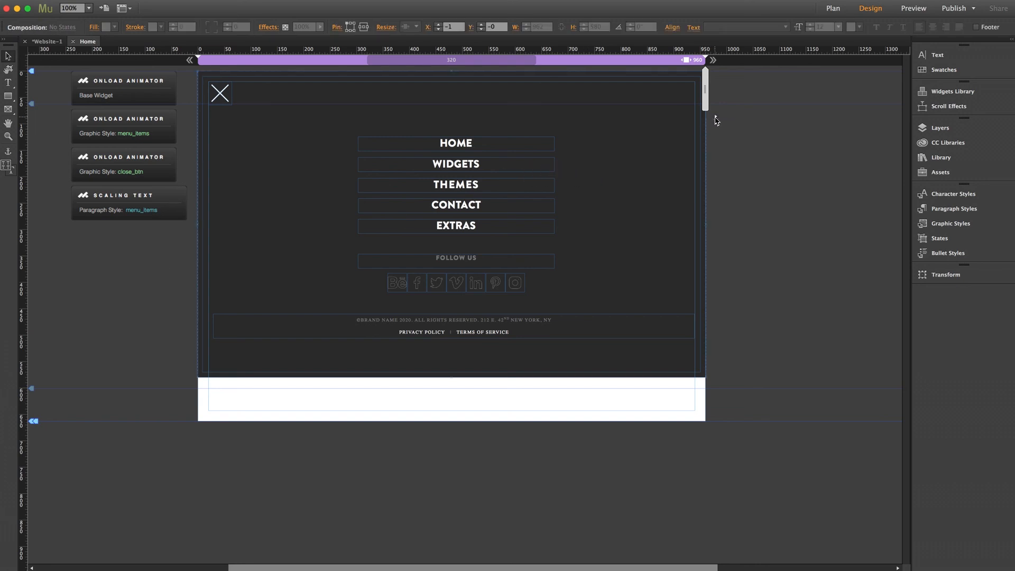
pyautogui.click(716, 116)
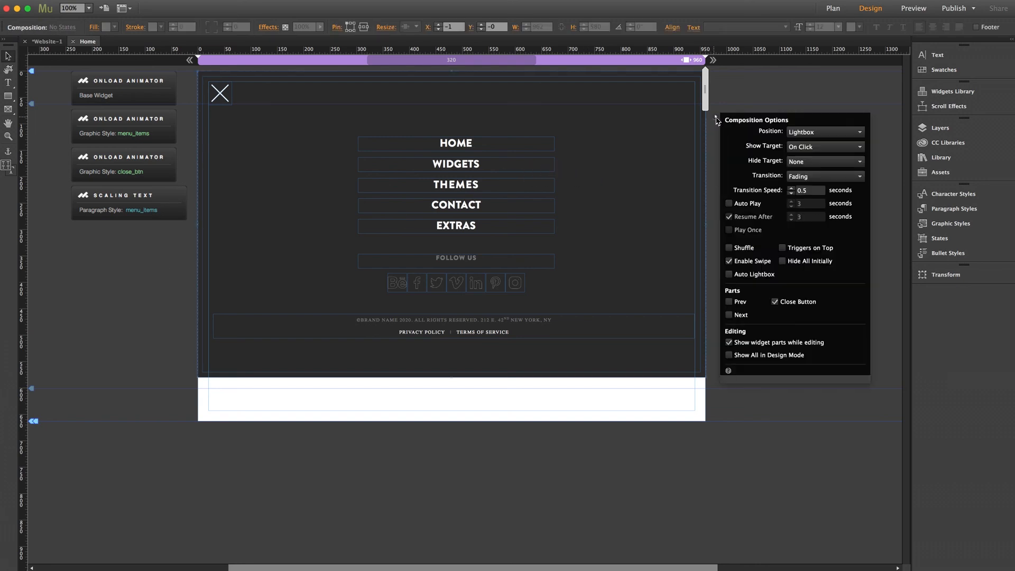
pyautogui.click(729, 342)
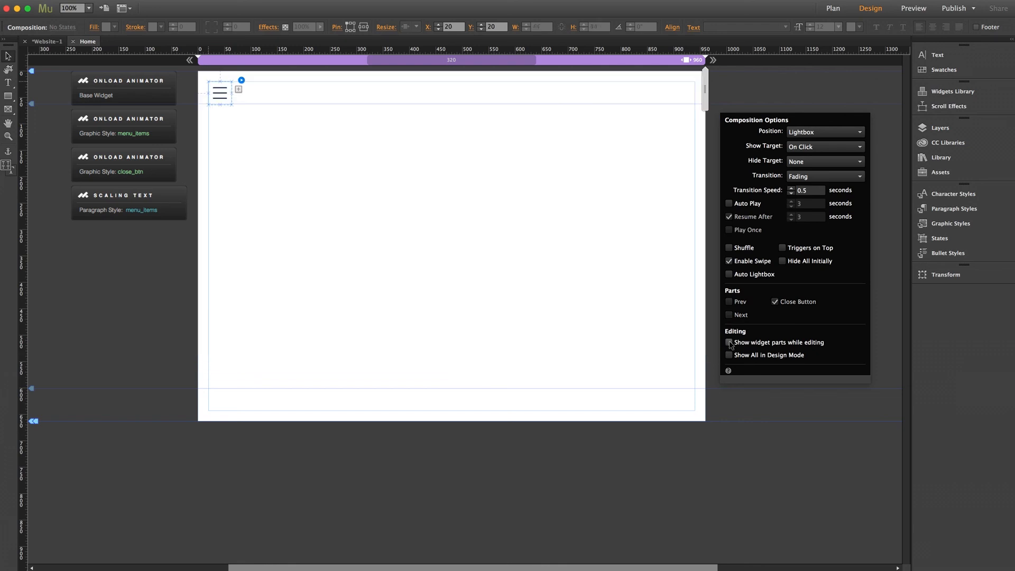
pyautogui.click(450, 228)
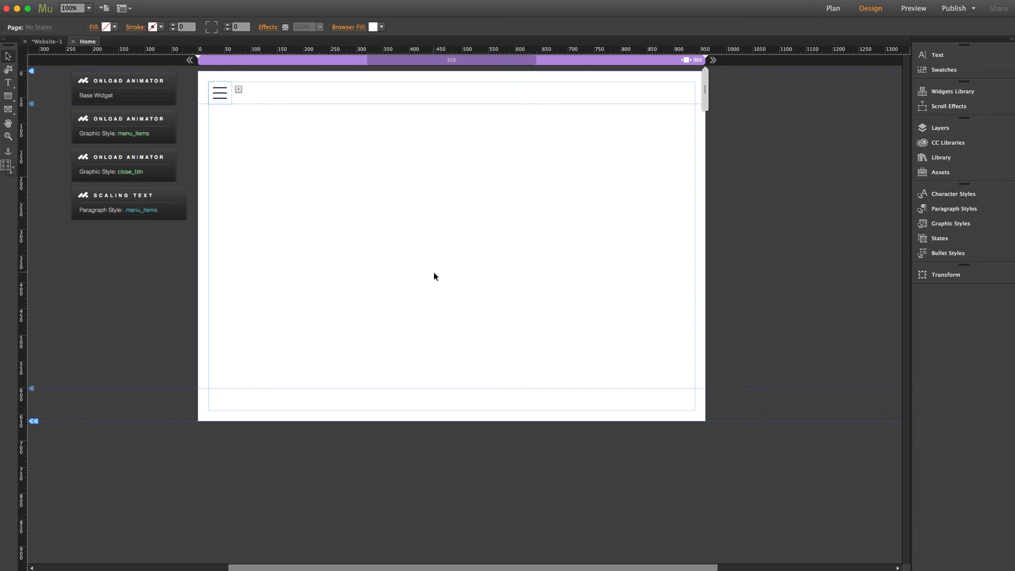
# Preview the Home page in the browser
pyautogui.press('super+shift+e')
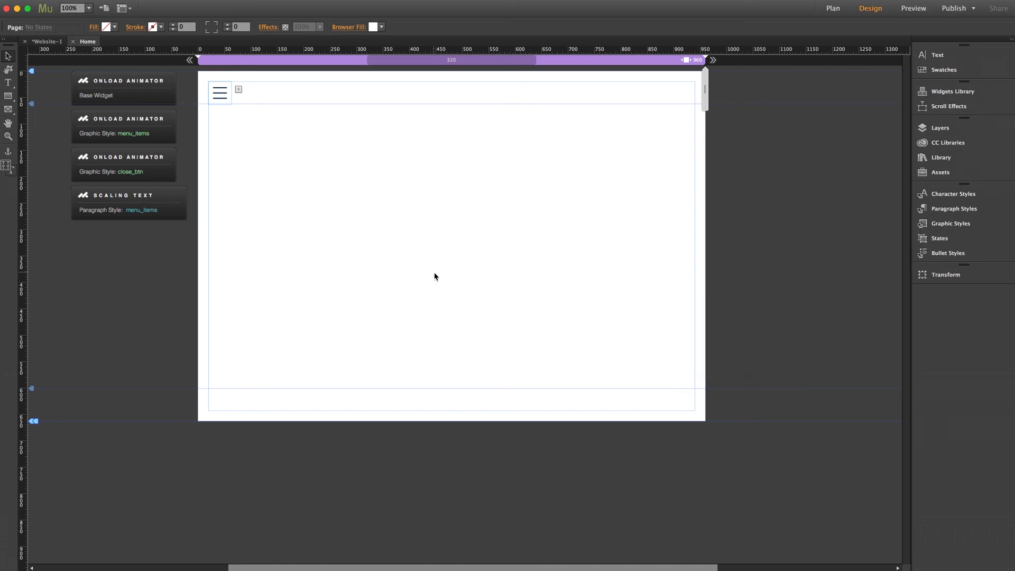